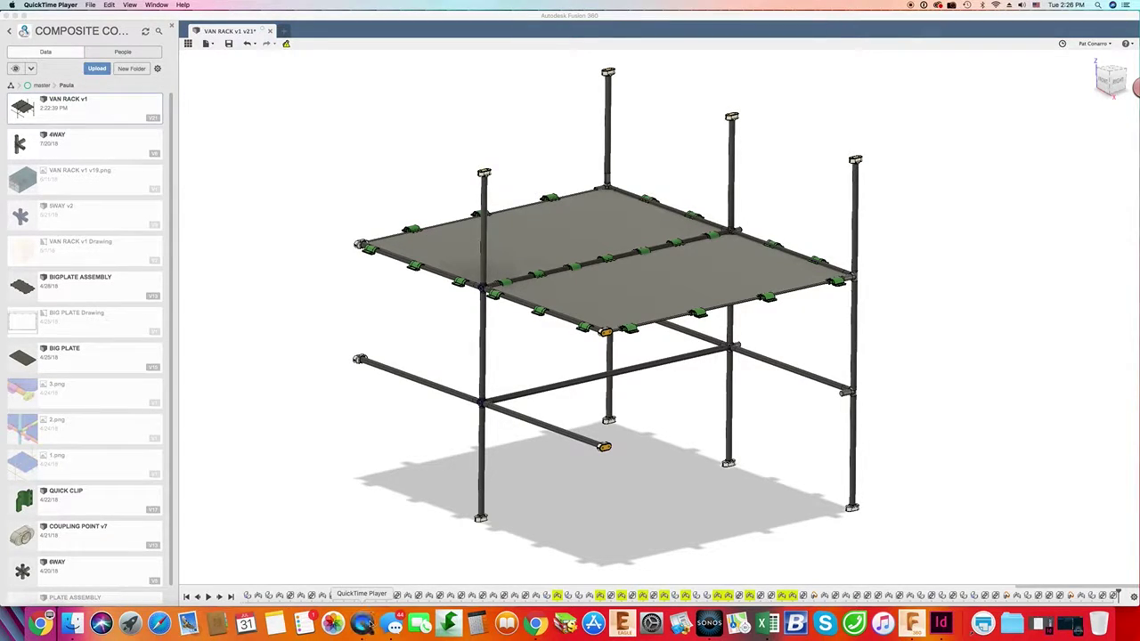
- Dismiss the screen recorder's menu and clear the current selection in Fusion 360
right_click(364, 624)
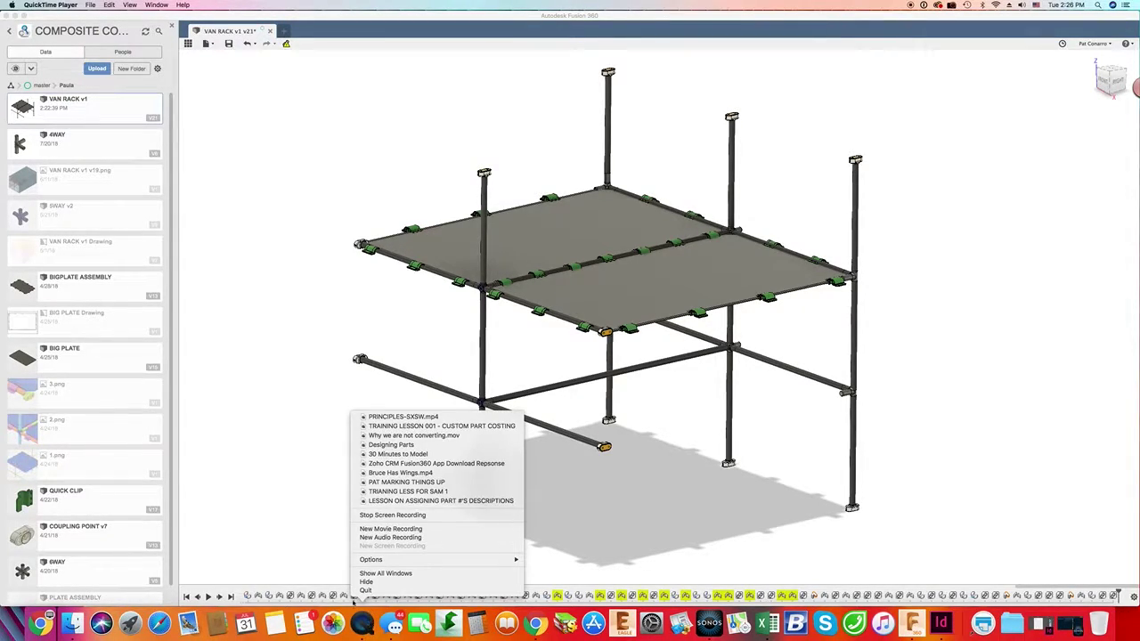
key("Escape")
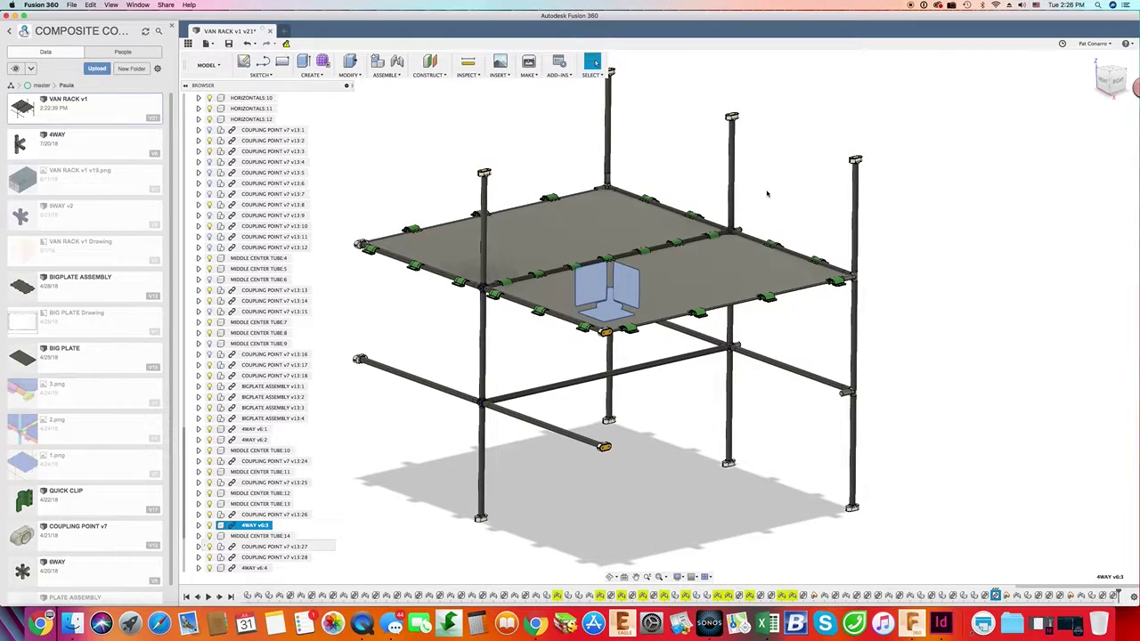
left_click(767, 191)
- From a lower frontal view of the rack, select the front top plate face
mouse_move(767, 191)
left_mouse_down()
mouse_move(837, 172)
mouse_move(764, 210)
mouse_move(739, 259)
mouse_move(606, 262)
mouse_move(492, 414)
mouse_move(463, 416)
left_mouse_up()
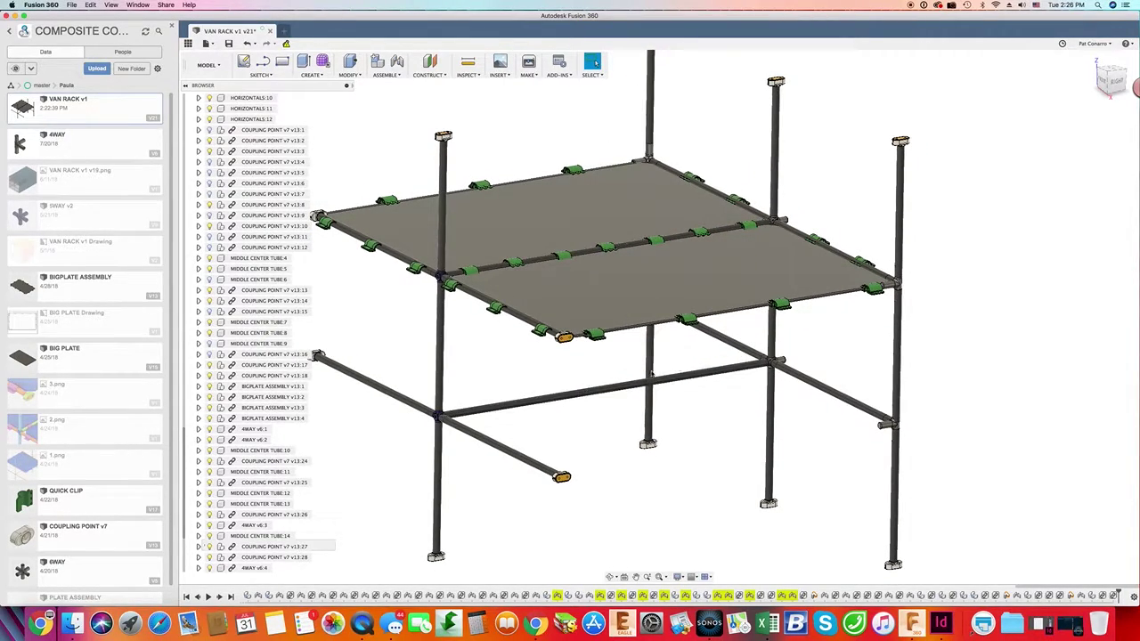
scroll(739, 370, "up", 5)
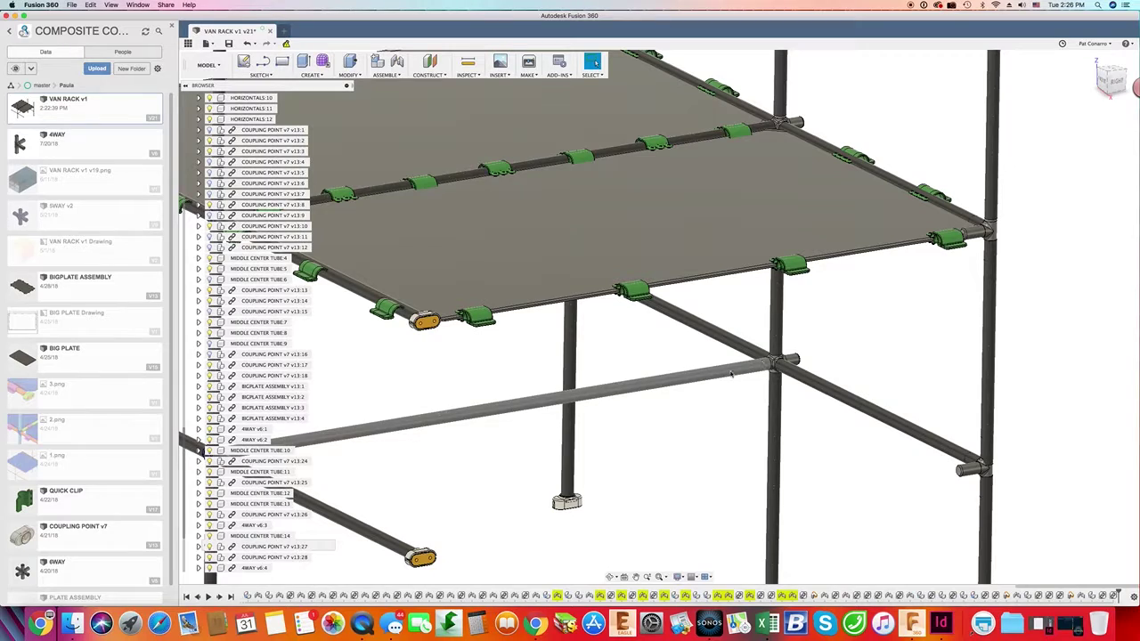
scroll(731, 375, "down", 5)
scroll(862, 316, "up", 4)
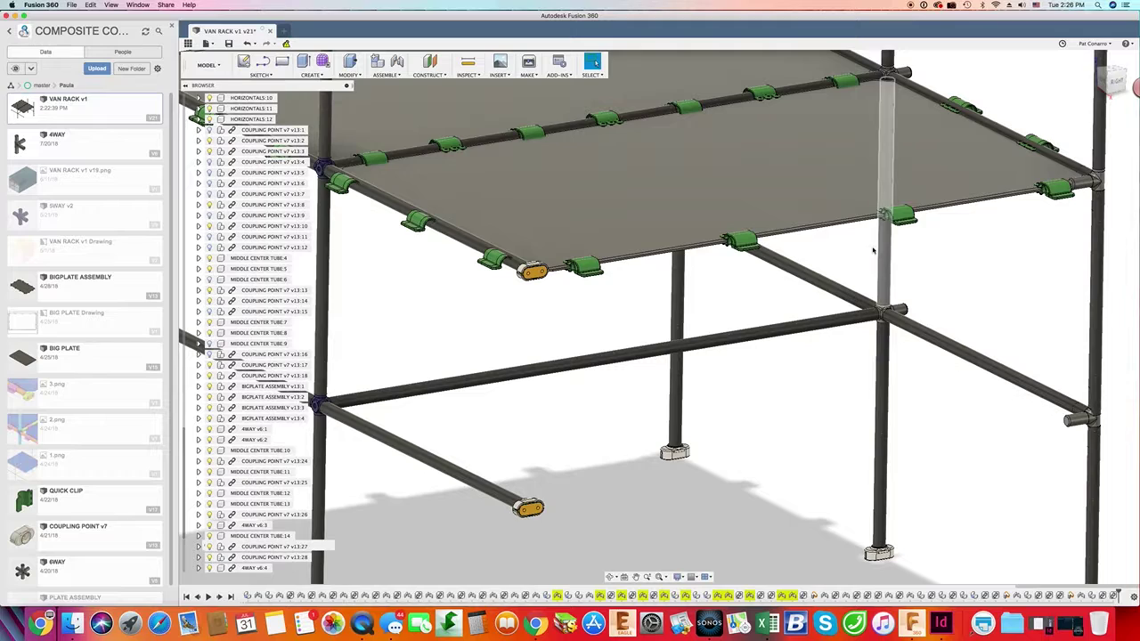
left_click(795, 216)
scroll(792, 134, "up", 5)
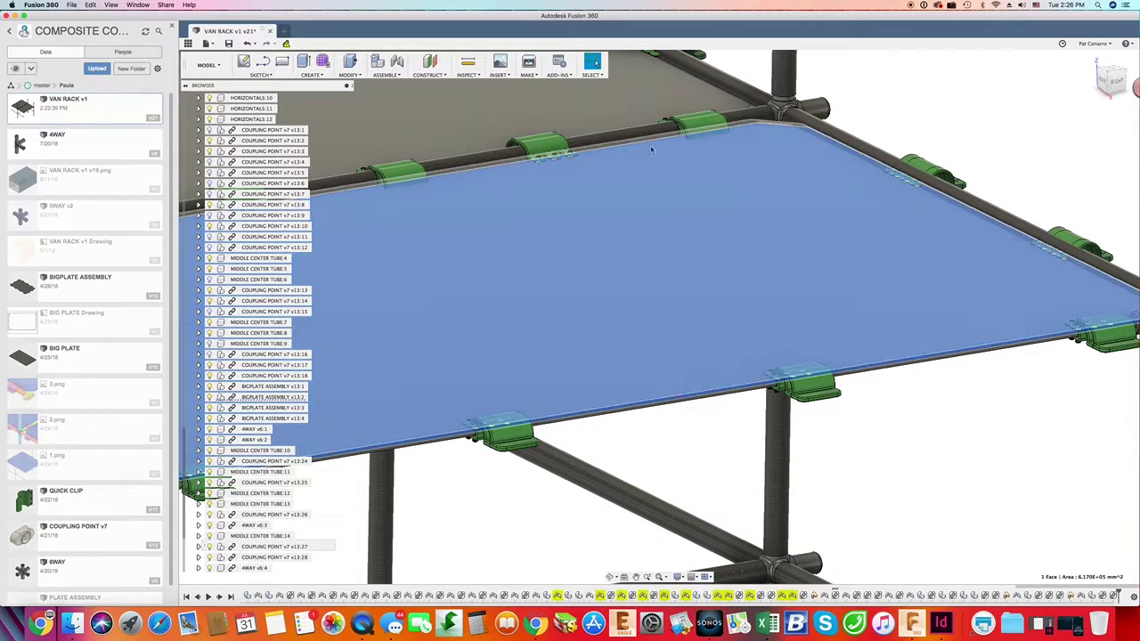
scroll(629, 157, "down", 2)
scroll(718, 160, "down", 2)
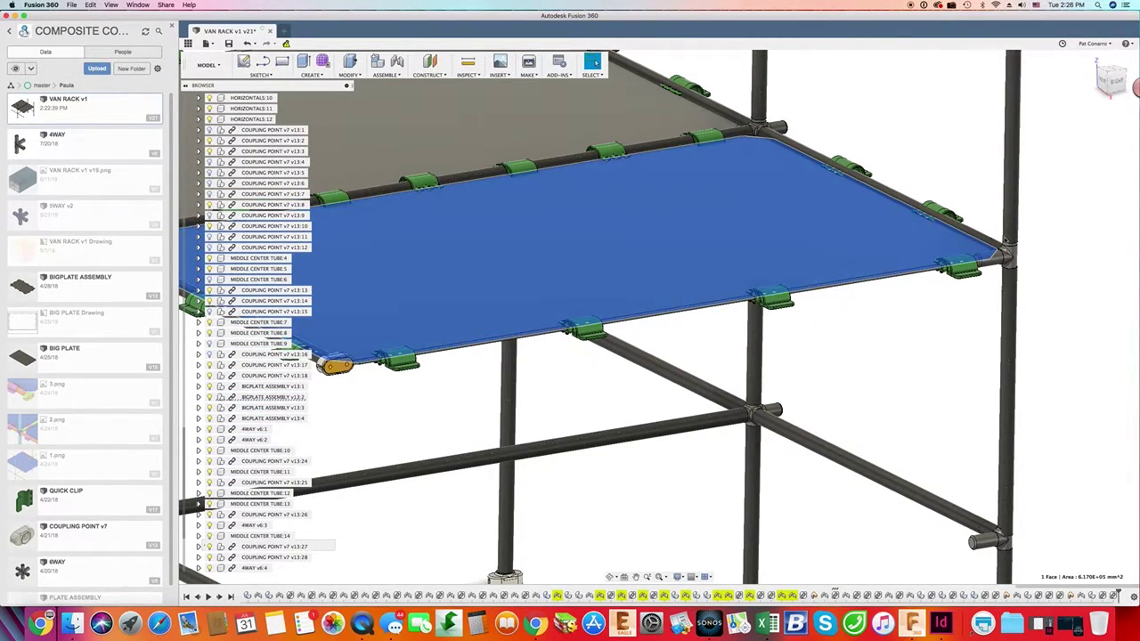
mouse_move(962, 264)
left_mouse_down()
mouse_move(703, 257)
mouse_move(929, 244)
left_mouse_up()
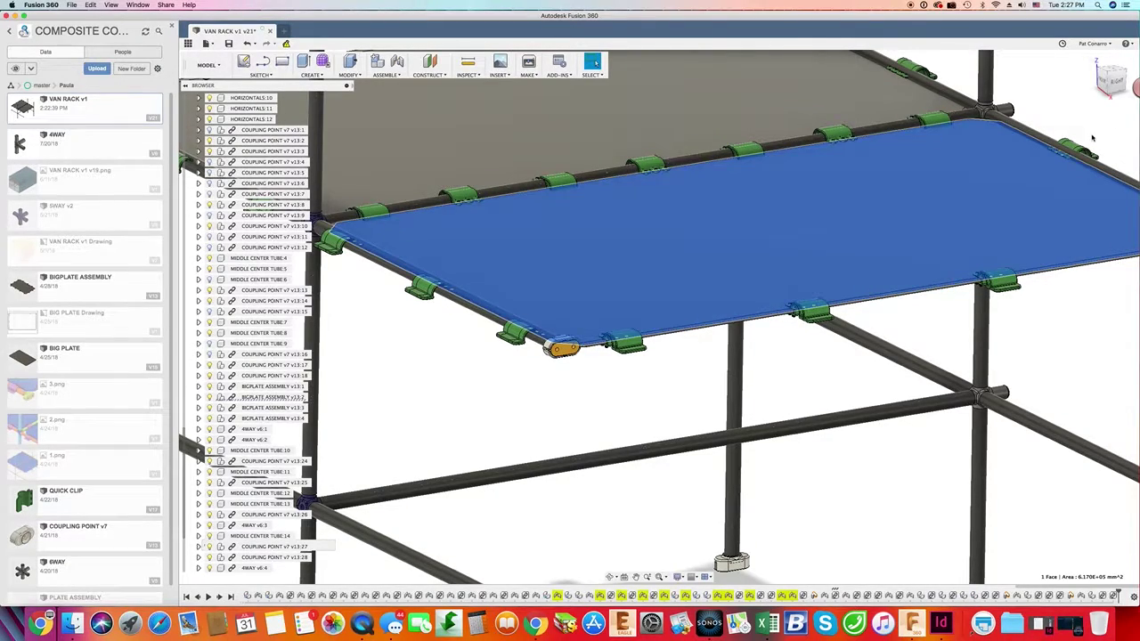
scroll(1069, 129, "down", 3)
scroll(965, 247, "right", 3)
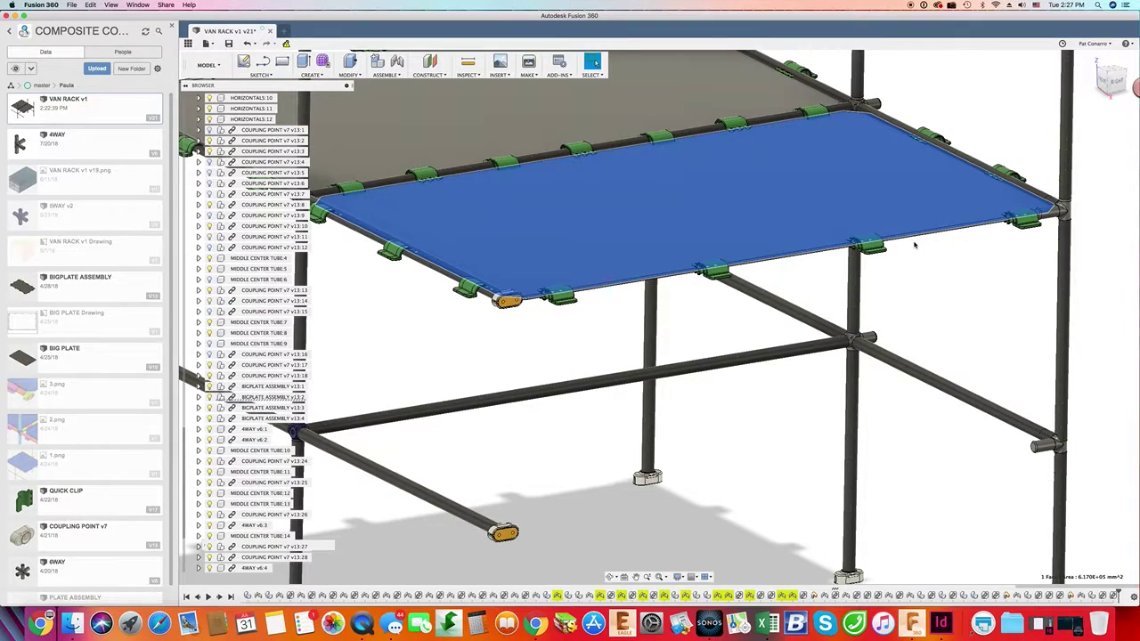
scroll(915, 244, "up", 2)
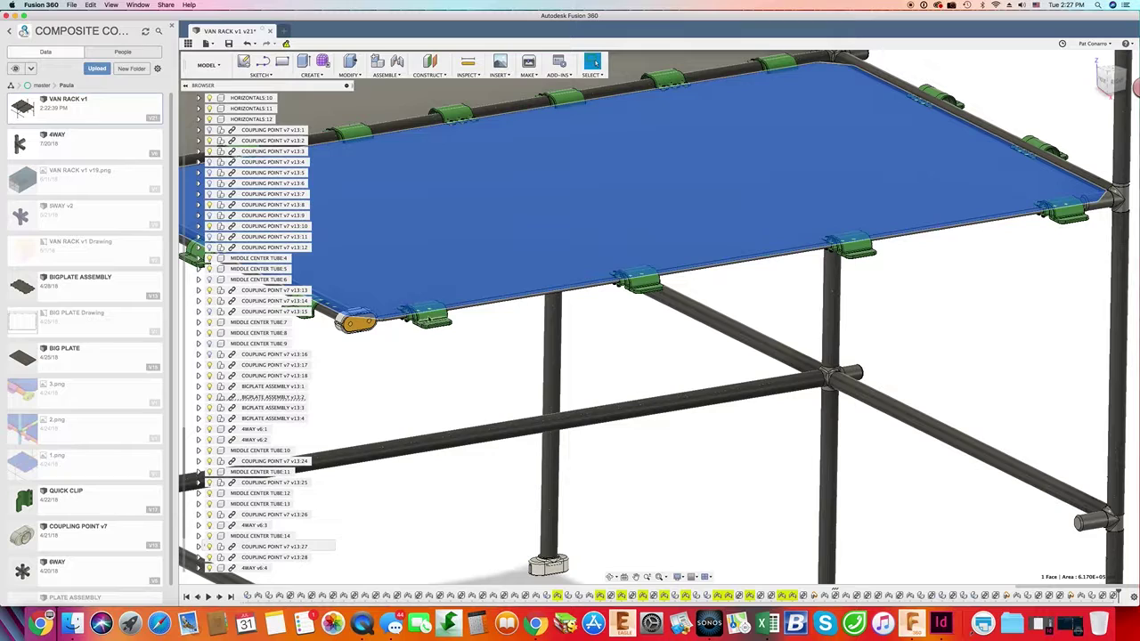
scroll(859, 250, "down", 5)
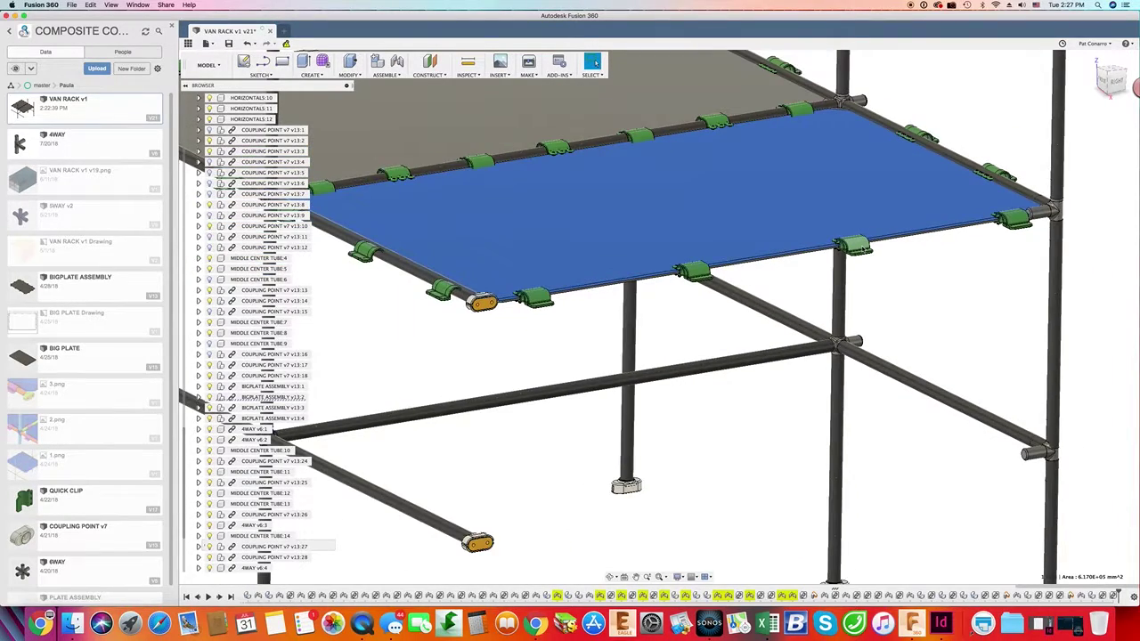
scroll(641, 369, "down", 3)
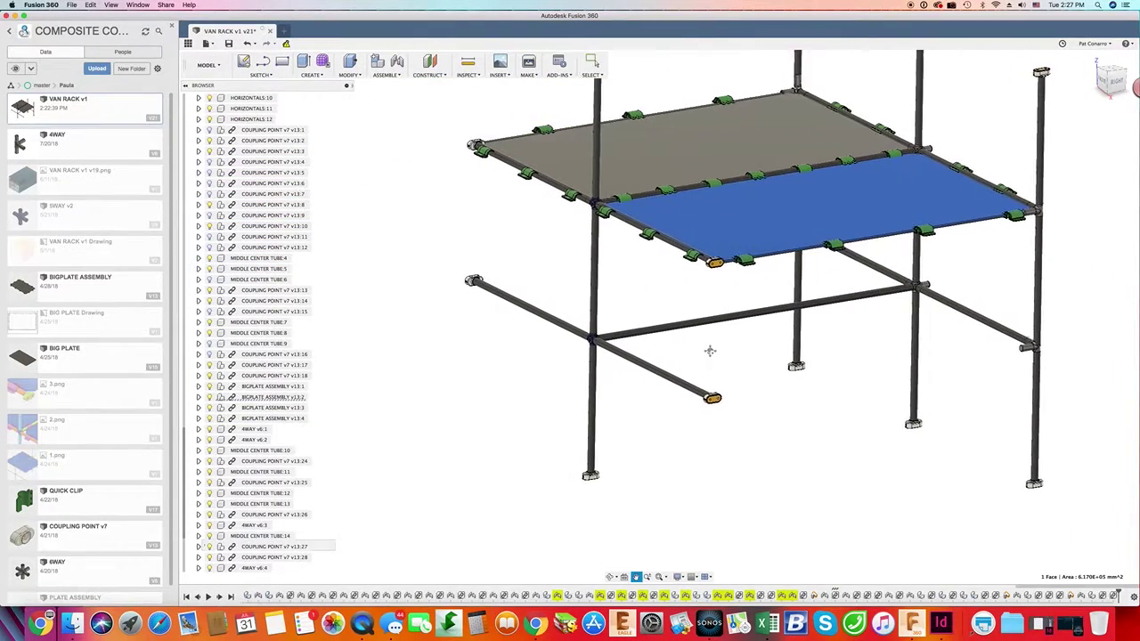
- Viewing from above, select the back BIGPLATE face and zoom in on its corner
scroll(499, 283, "up", 3)
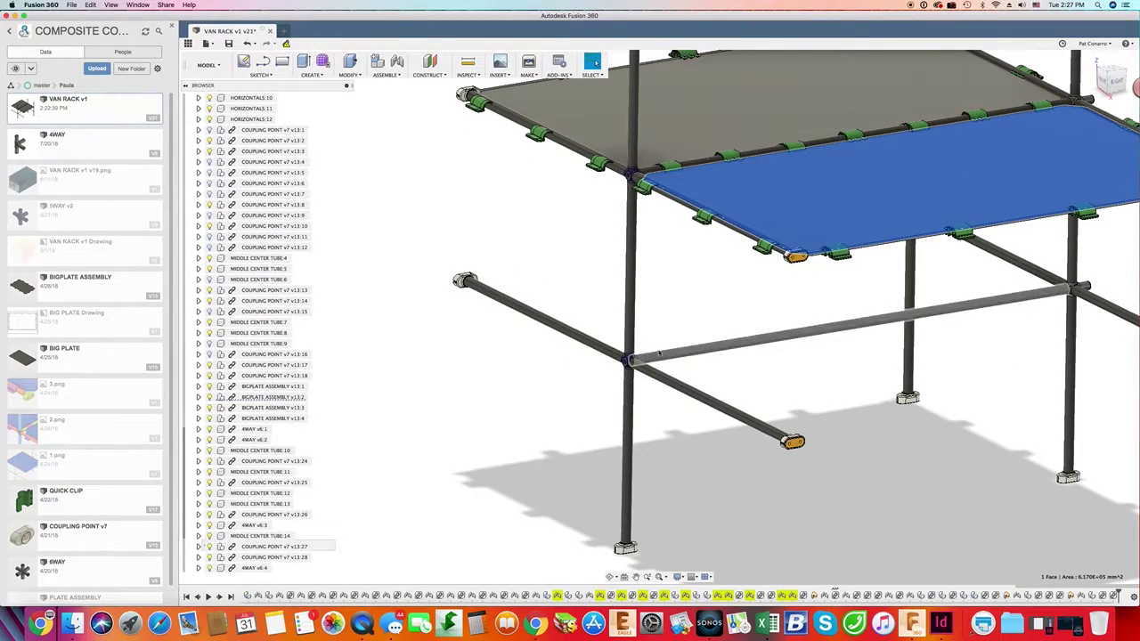
left_click_drag(636, 396, 664, 108)
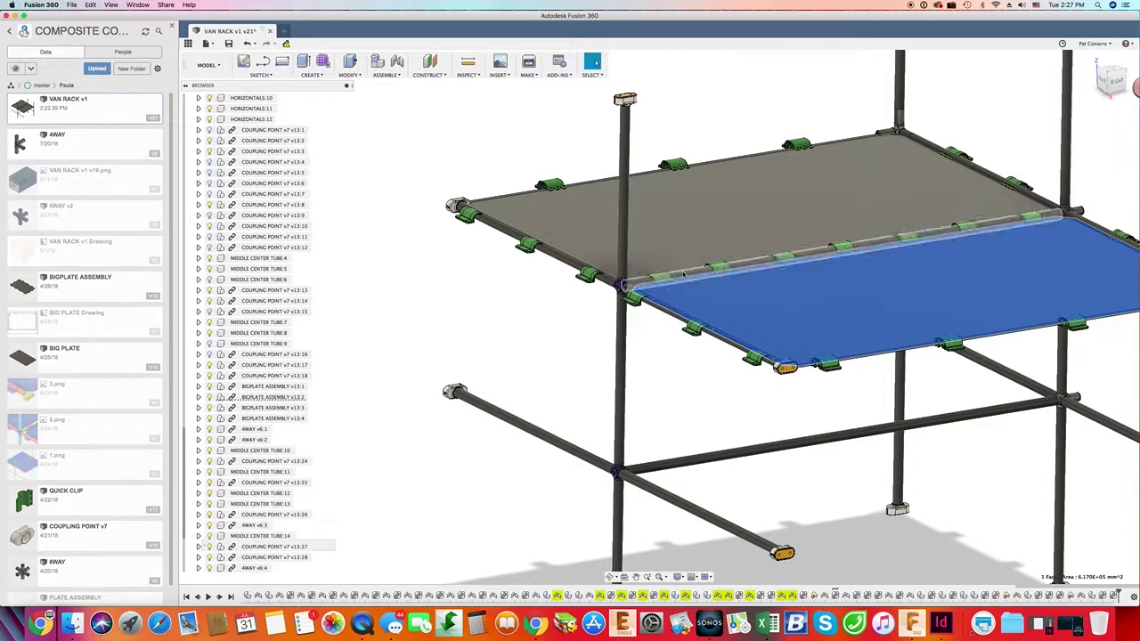
left_click(691, 269)
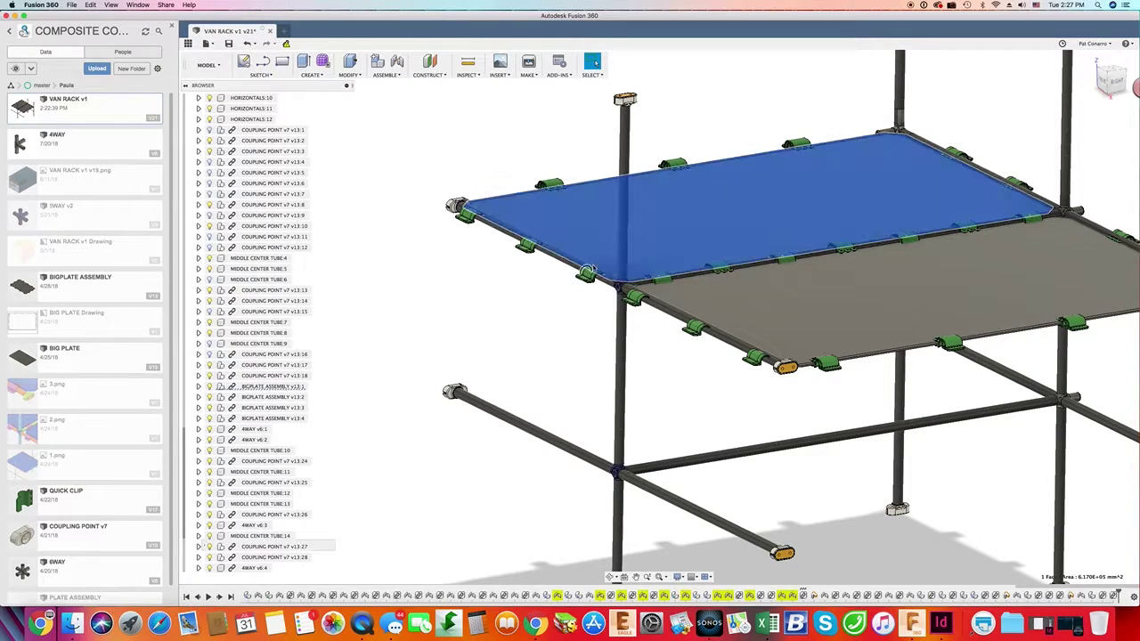
scroll(588, 285, "up", 5)
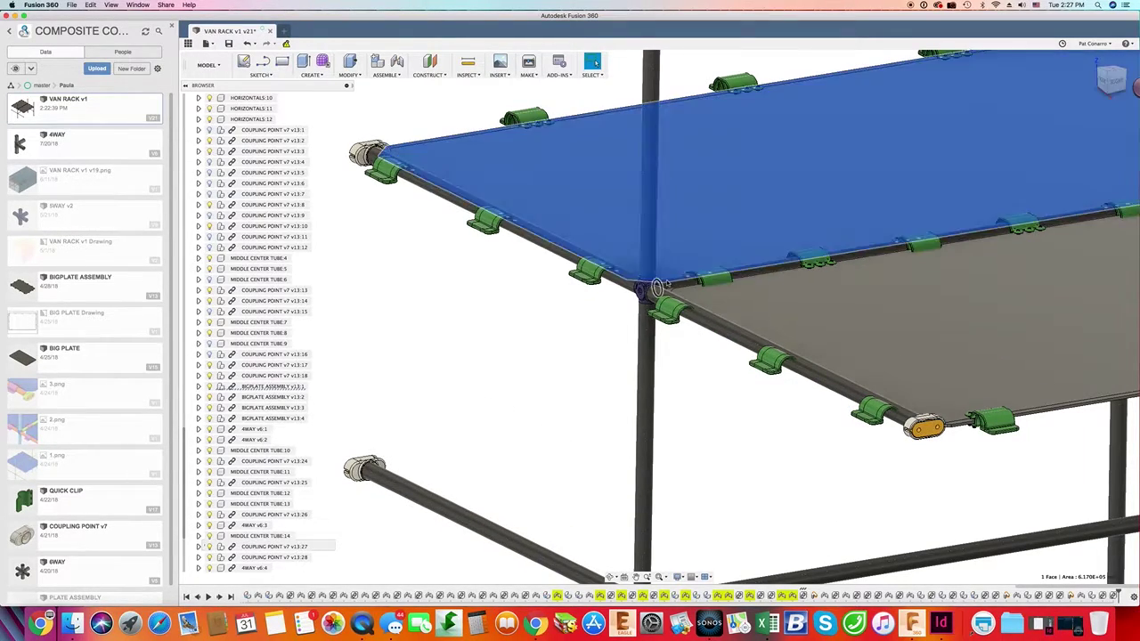
scroll(657, 283, "down", 5)
scroll(656, 284, "down", 5)
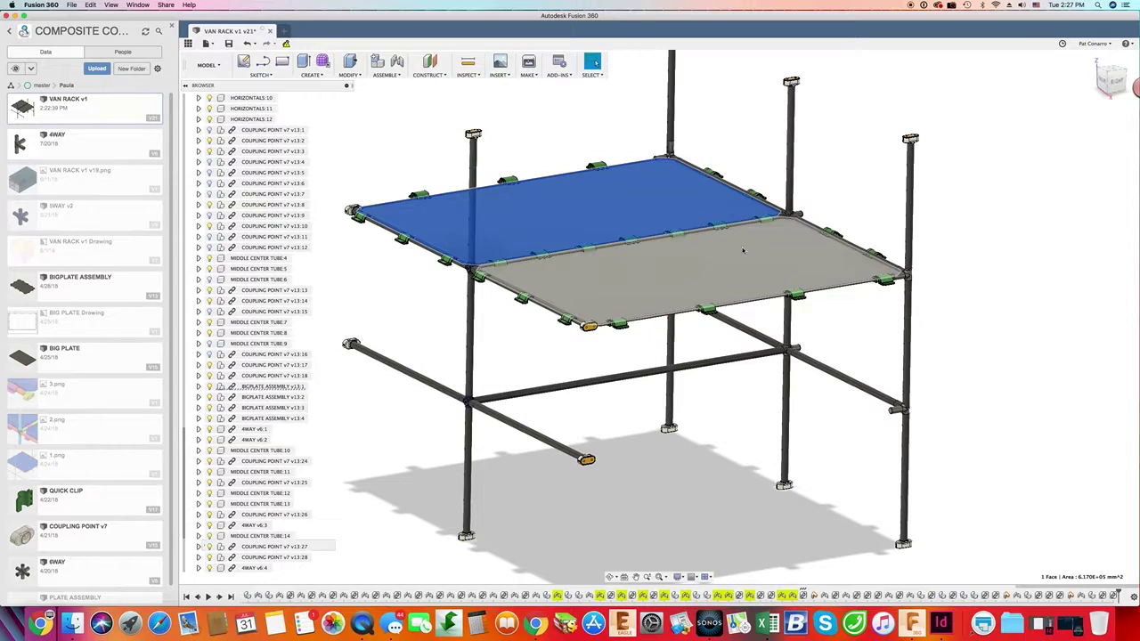
left_click(784, 446)
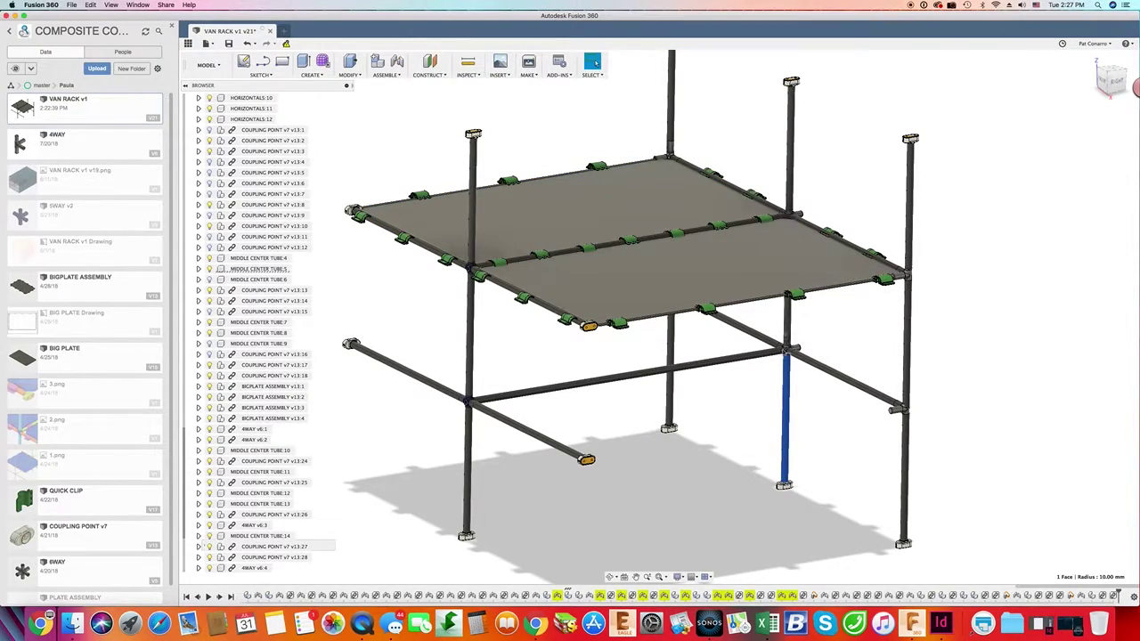
scroll(788, 346, "up", 5)
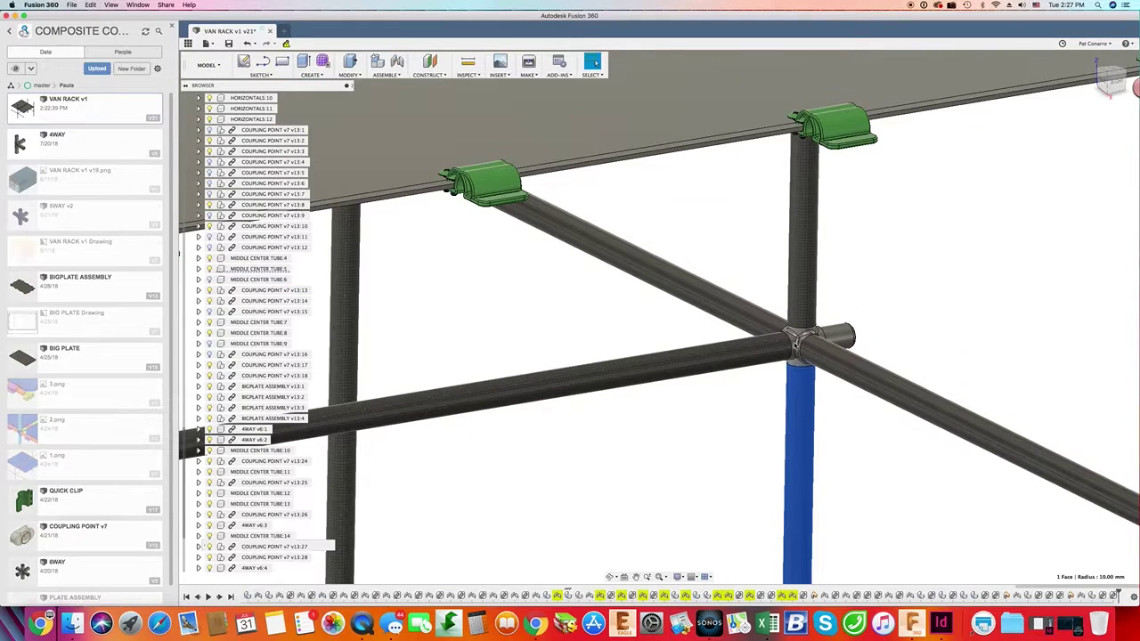
scroll(794, 342, "up", 3)
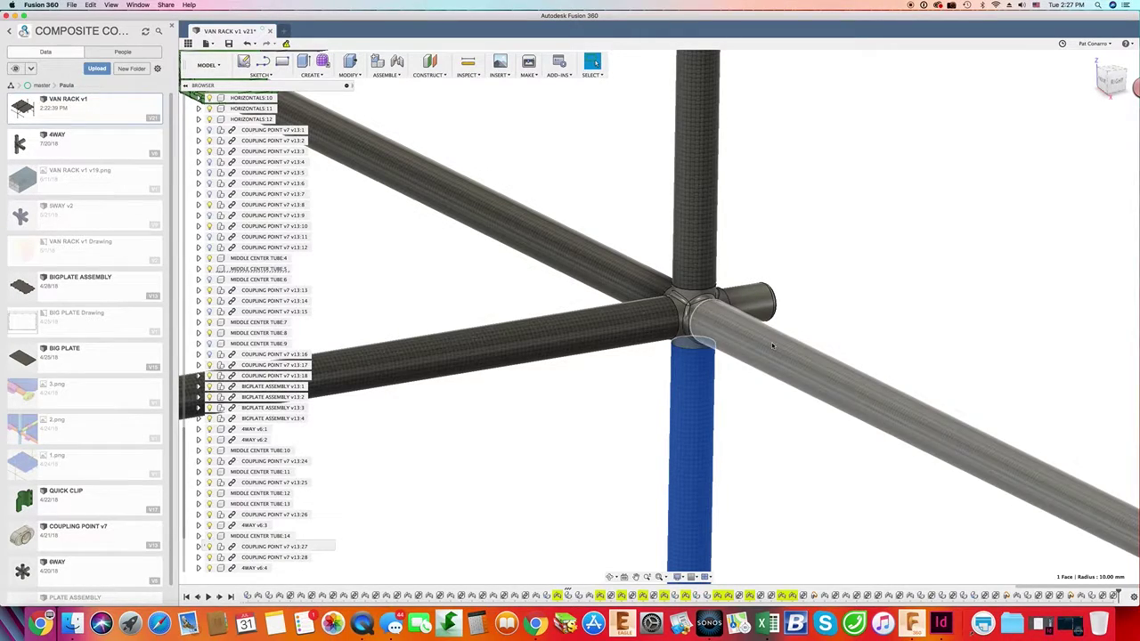
scroll(771, 343, "down", 3)
scroll(772, 342, "down", 5)
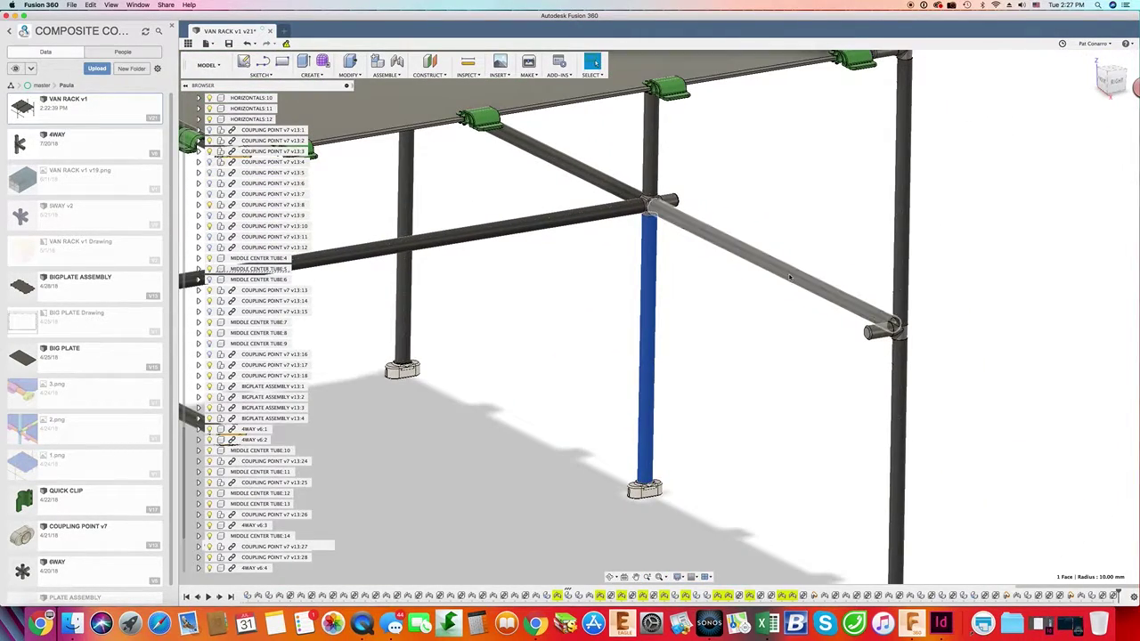
scroll(893, 331, "down", 4)
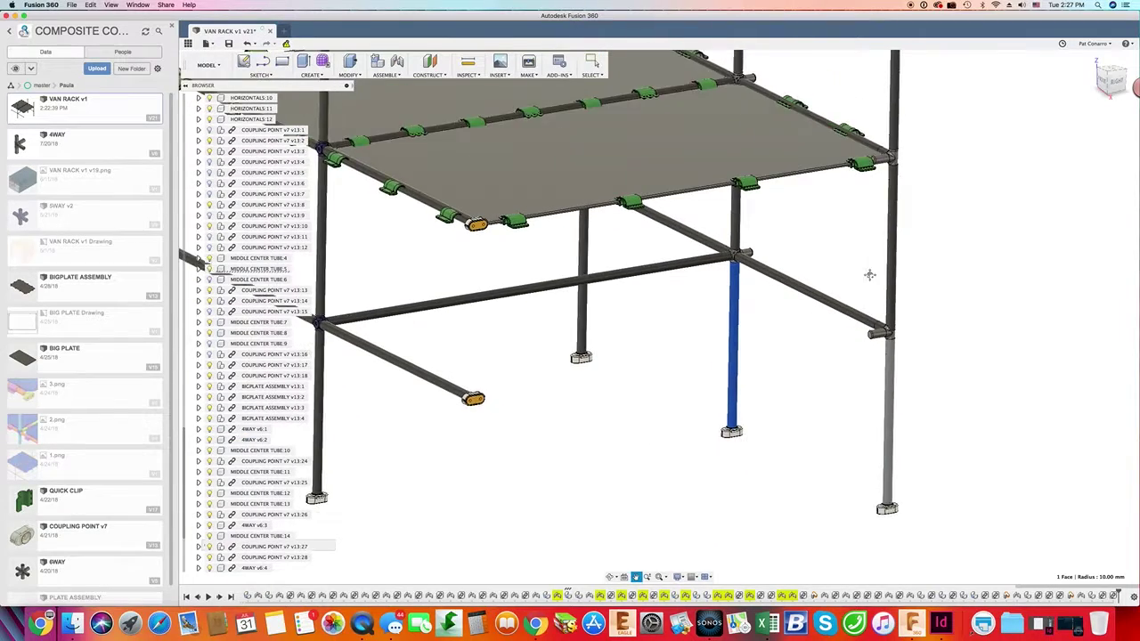
scroll(866, 374, "up", 8)
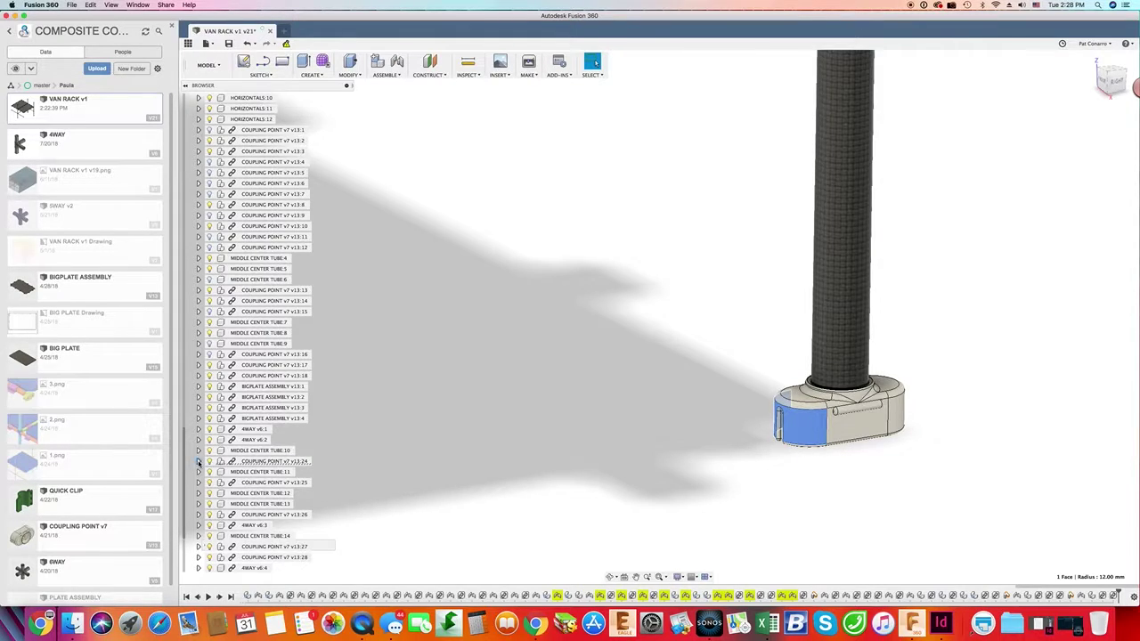
left_click(199, 462)
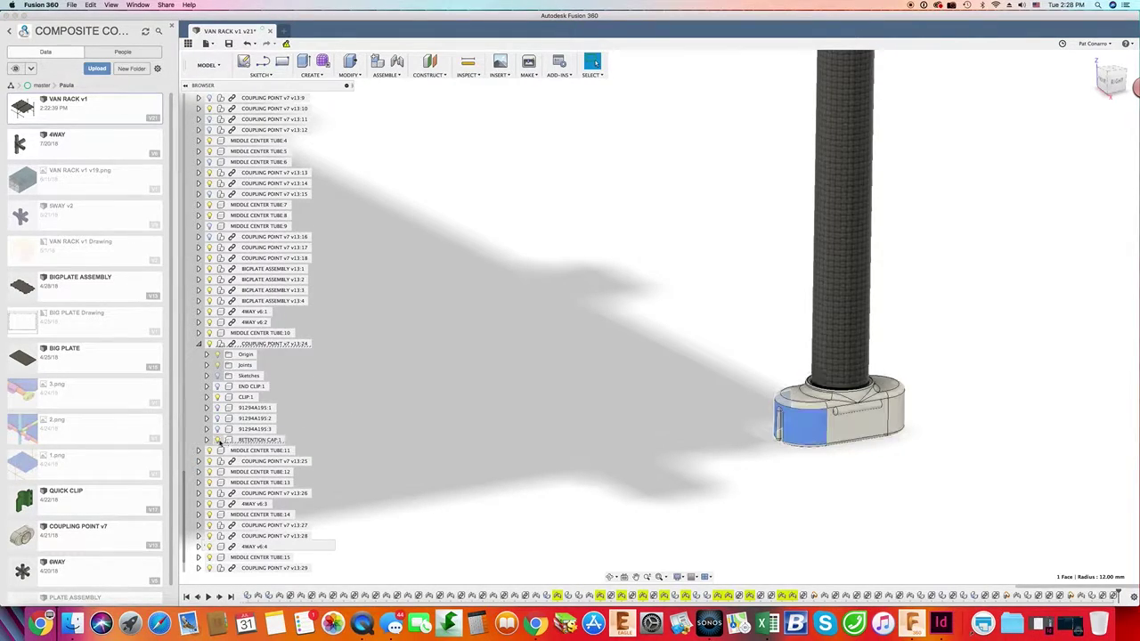
- Hide RETENTION CAP:1 to inspect the coupling, then show it again and zoom out
left_click(217, 440)
scroll(843, 431, "up", 3)
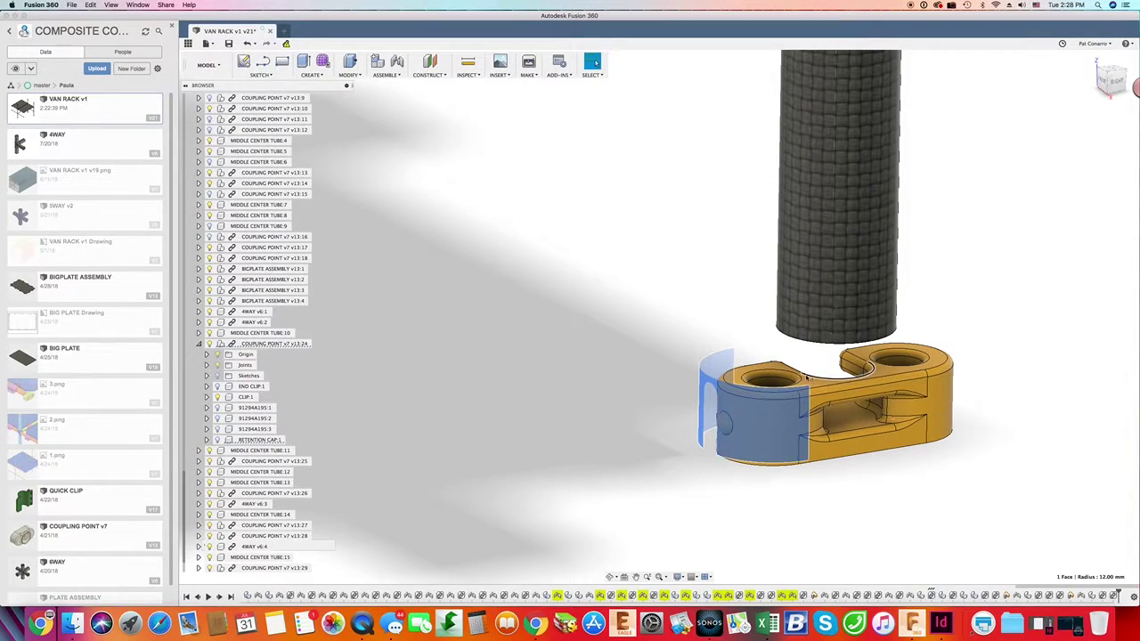
left_click(217, 440)
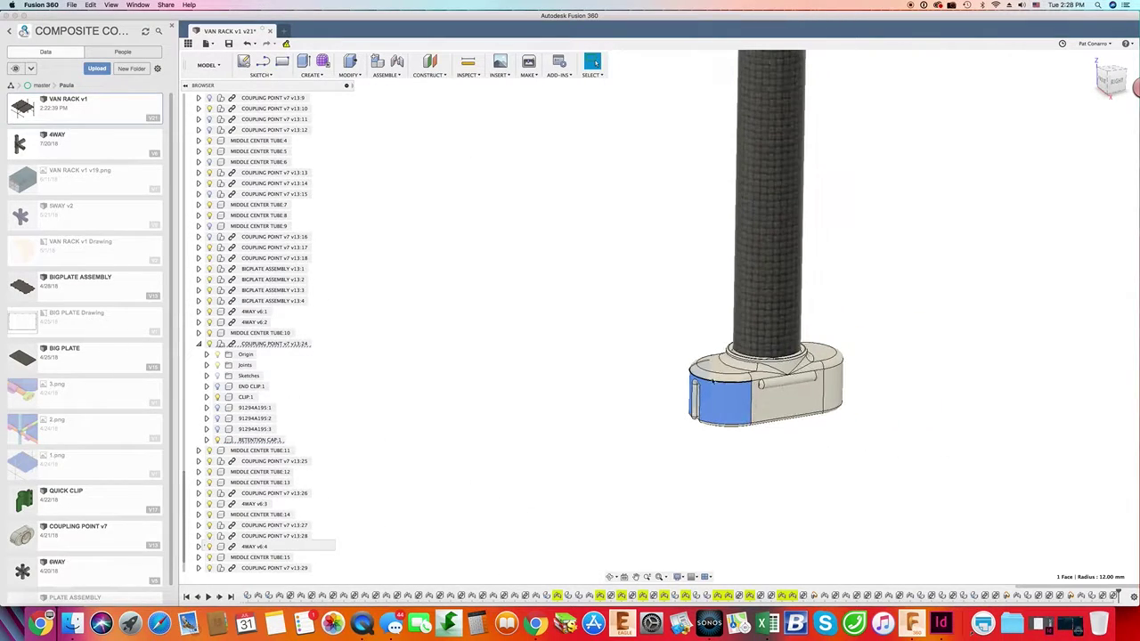
scroll(787, 397, "down", 5)
scroll(787, 397, "down", 10)
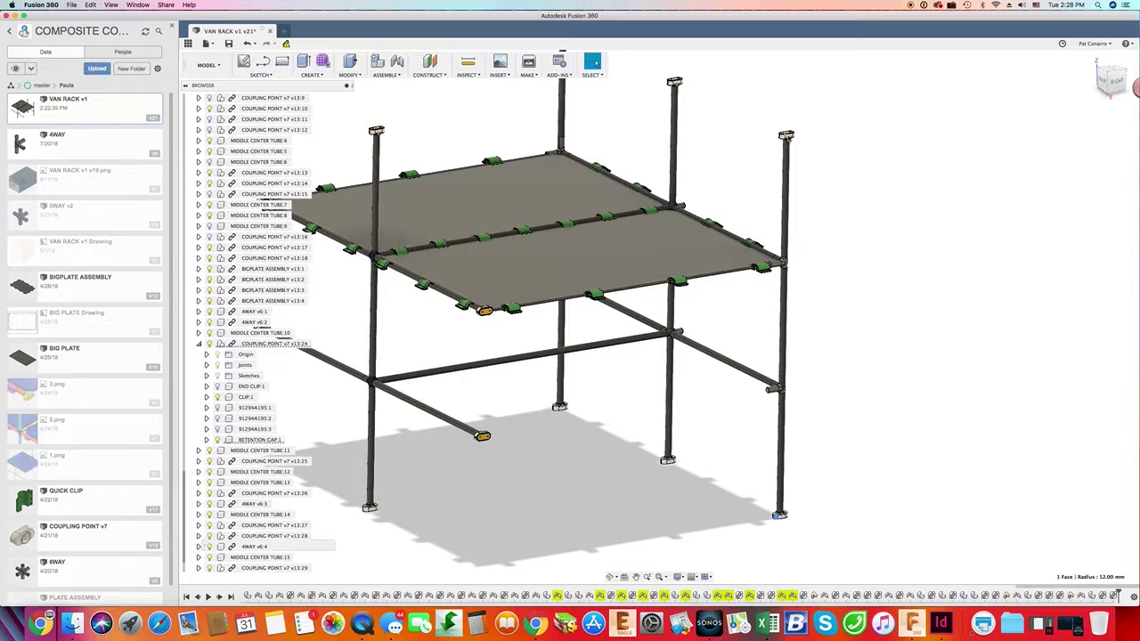
left_click(781, 419)
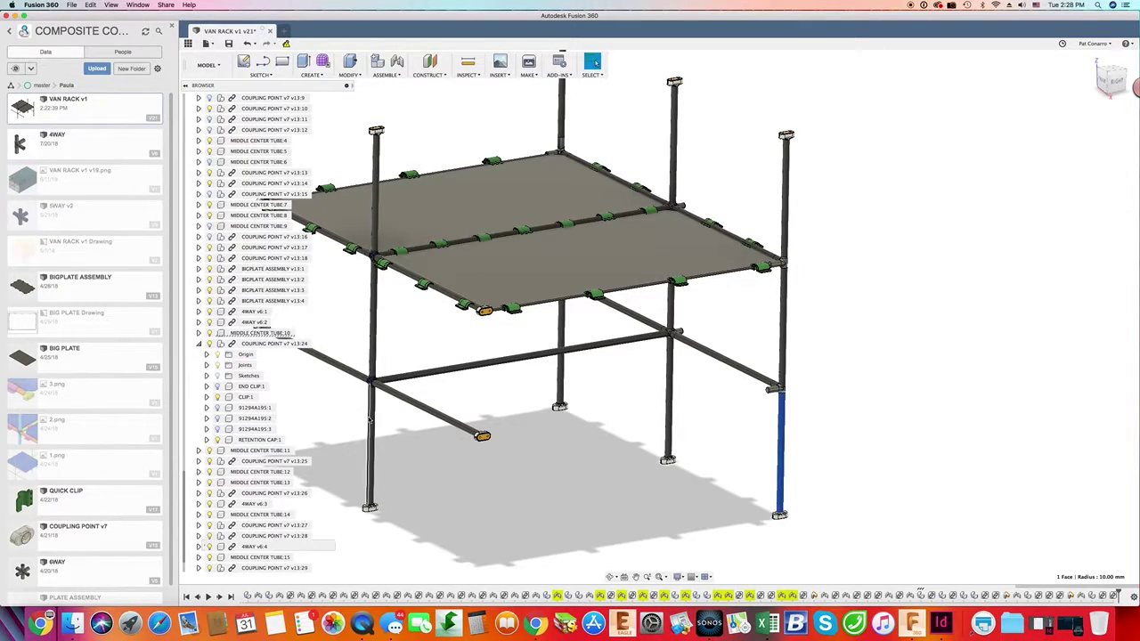
left_click(371, 419)
left_click(782, 325)
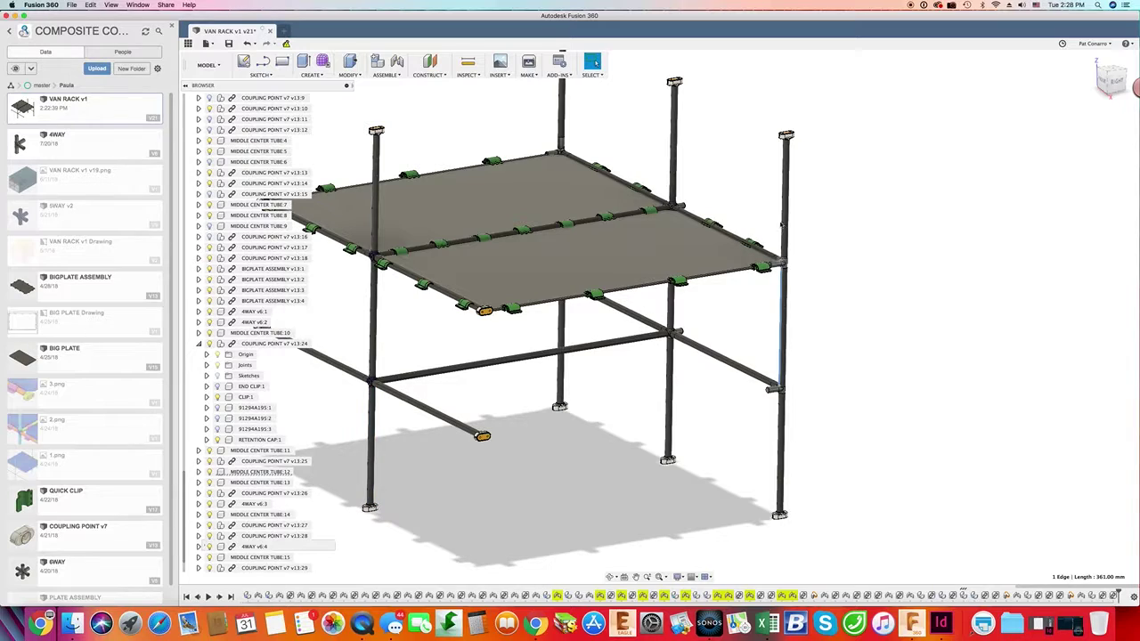
left_click(785, 214)
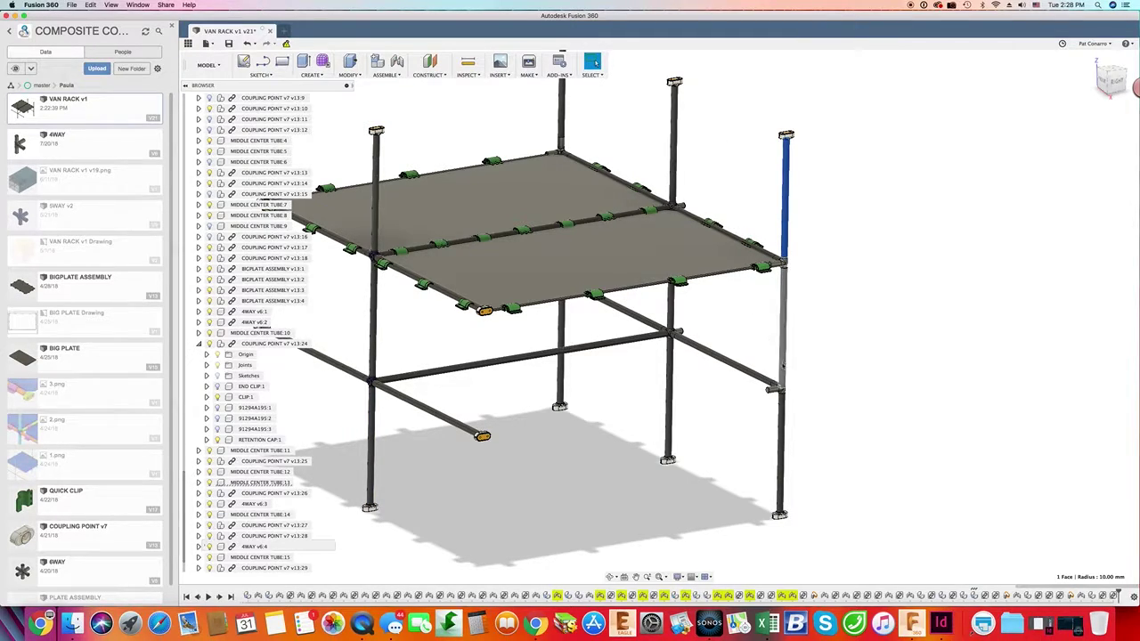
scroll(781, 393, "up", 5)
scroll(781, 393, "up", 3)
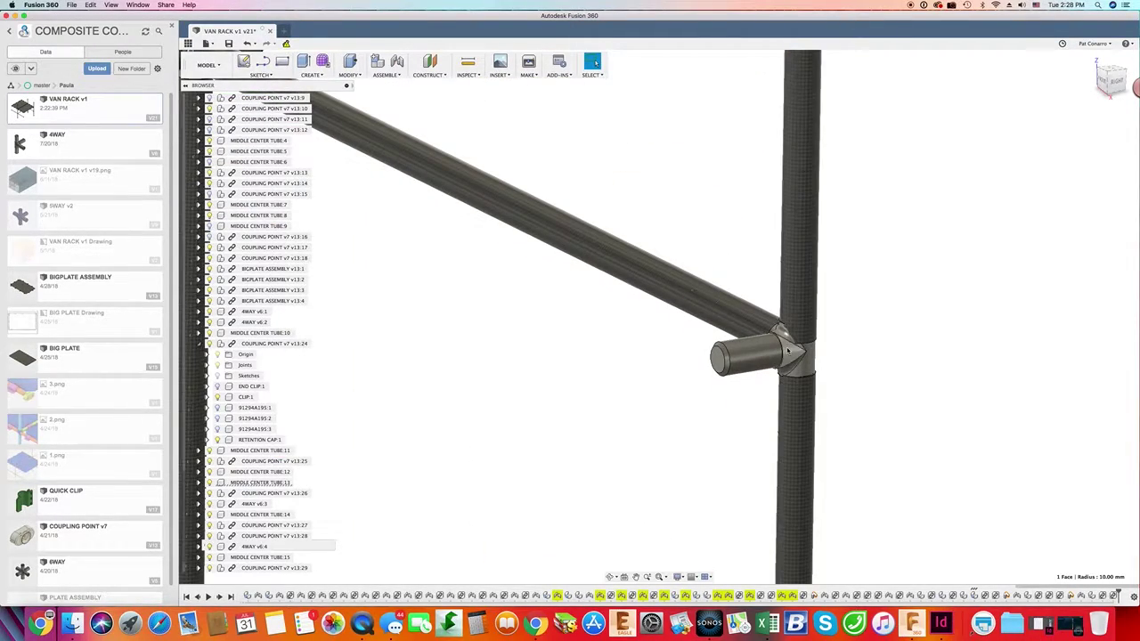
left_click(752, 356)
left_click(69, 147)
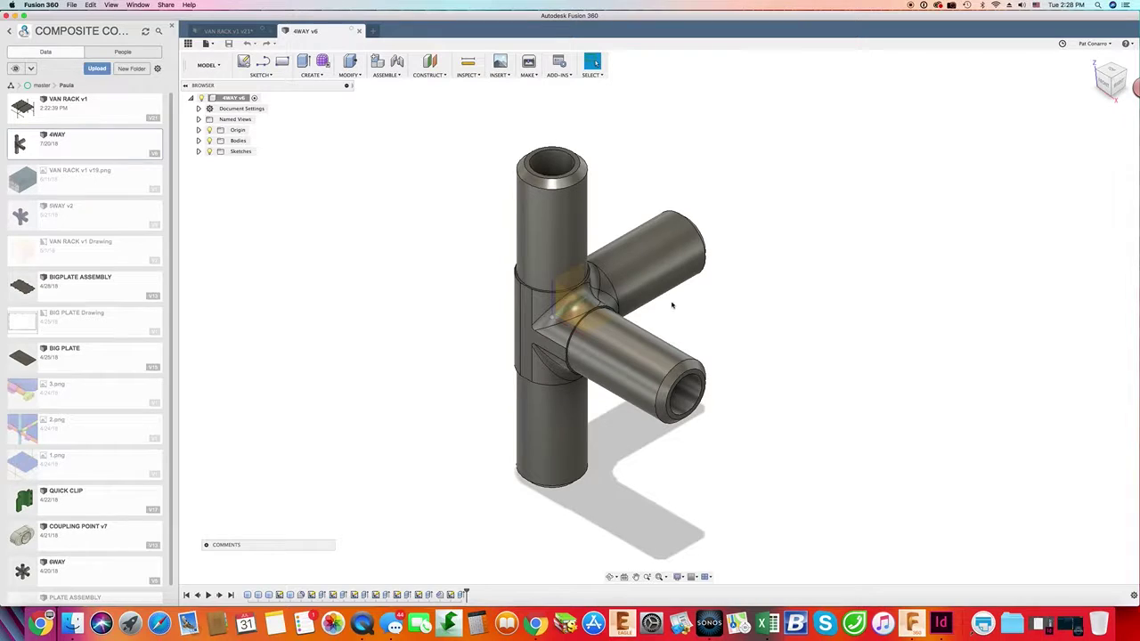
- Orbit the 4WAY v6 fitting to view it from another side
mouse_move(659, 312)
left_mouse_down()
mouse_move(802, 332)
mouse_move(753, 223)
left_mouse_up()
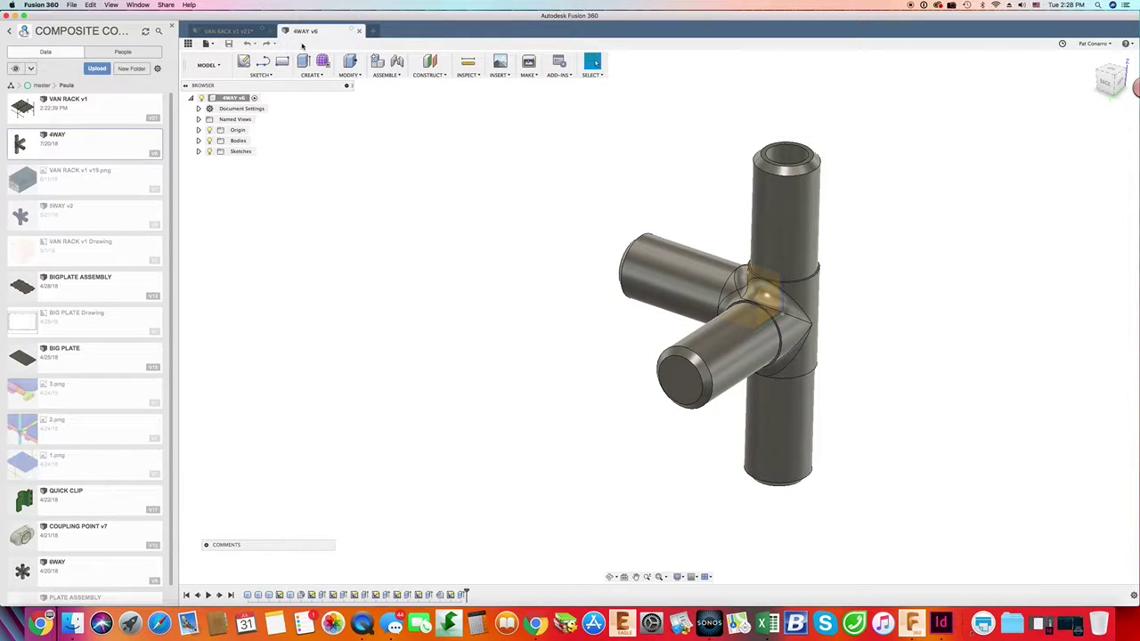
- Bring the VAN RACK v1 assembly back in front and zoom in and out over the rack
left_click(261, 33)
scroll(680, 328, "down", 5)
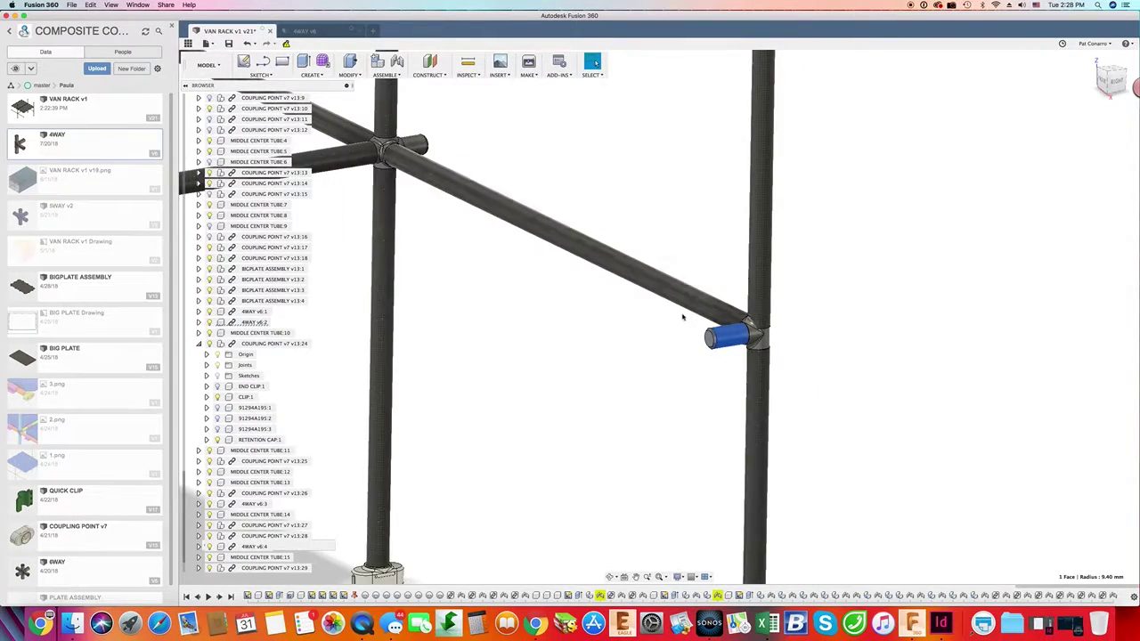
scroll(681, 328, "down", 5)
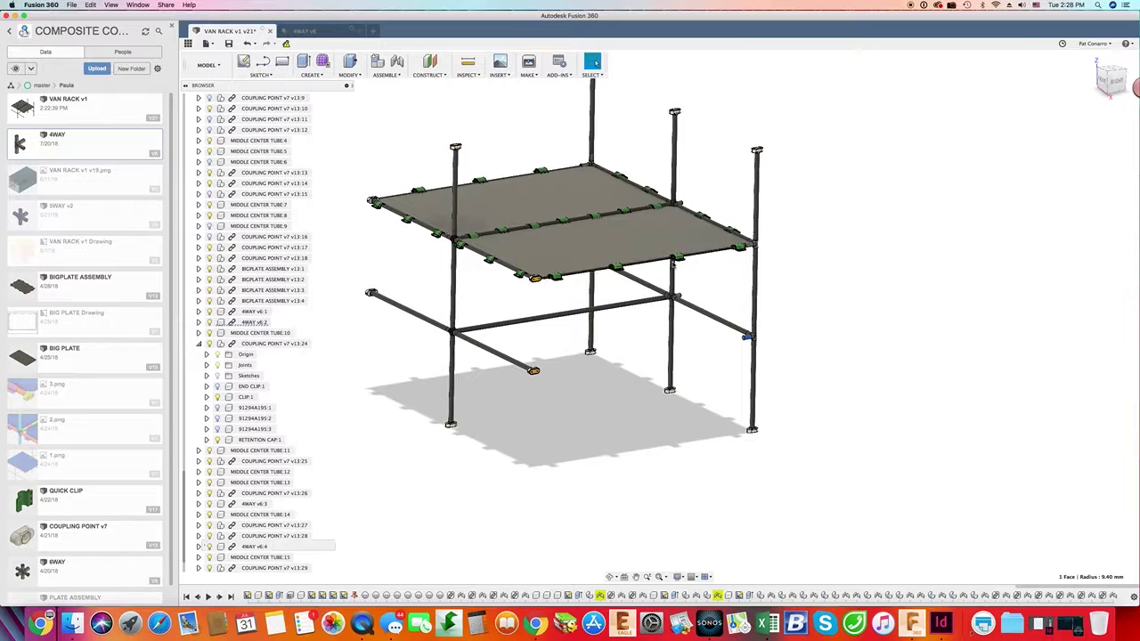
scroll(720, 256, "up", 8)
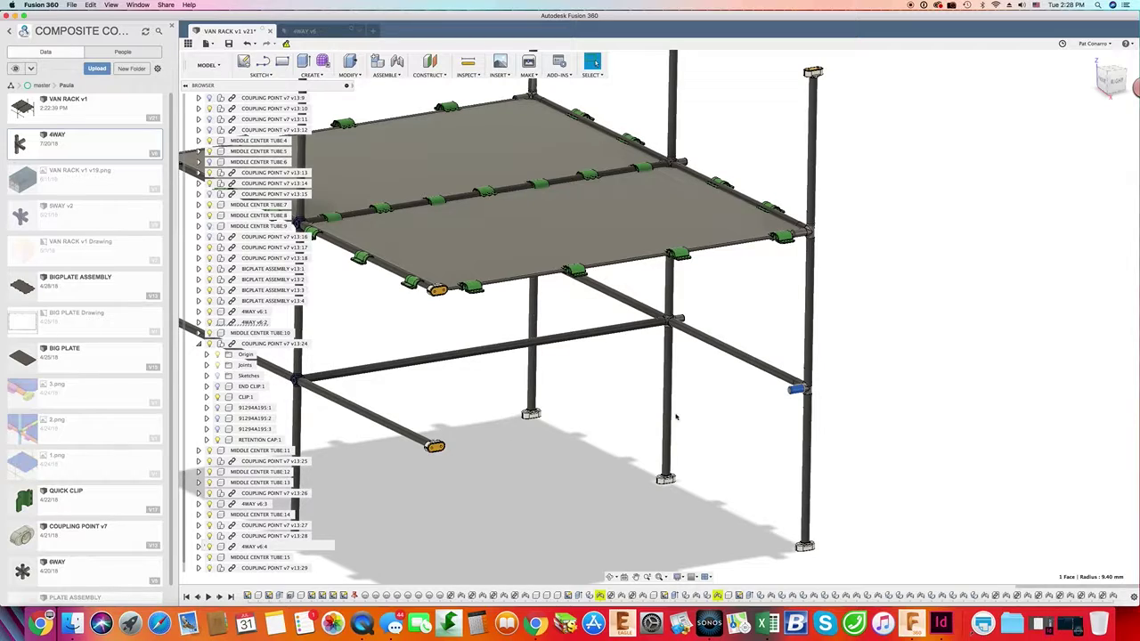
scroll(793, 378, "up", 2)
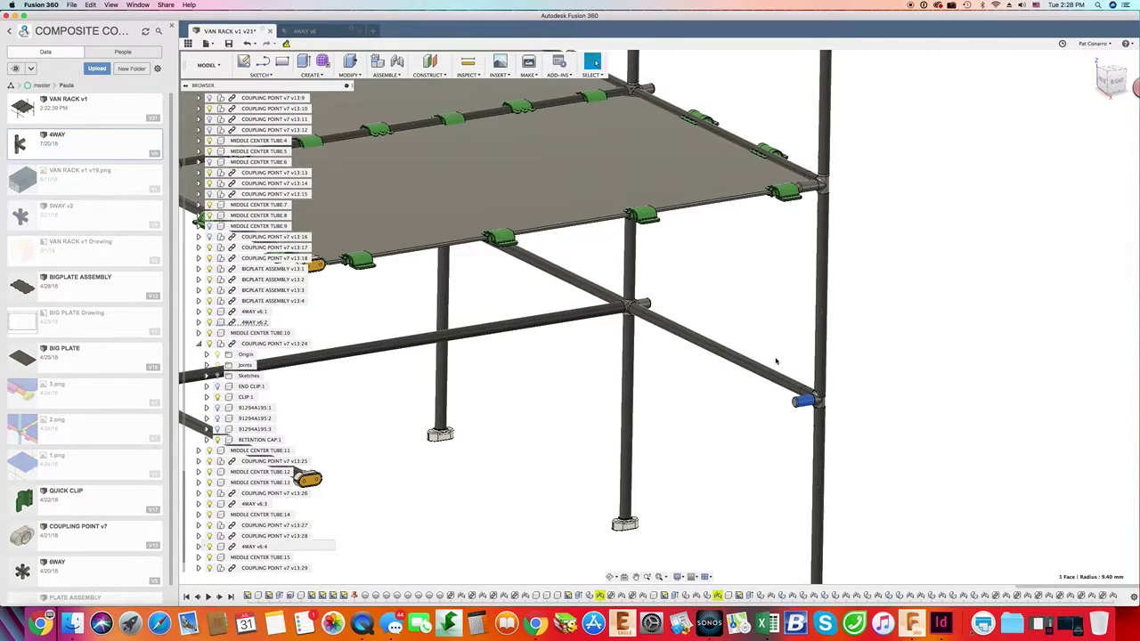
scroll(798, 416, "down", 3)
scroll(792, 415, "down", 1)
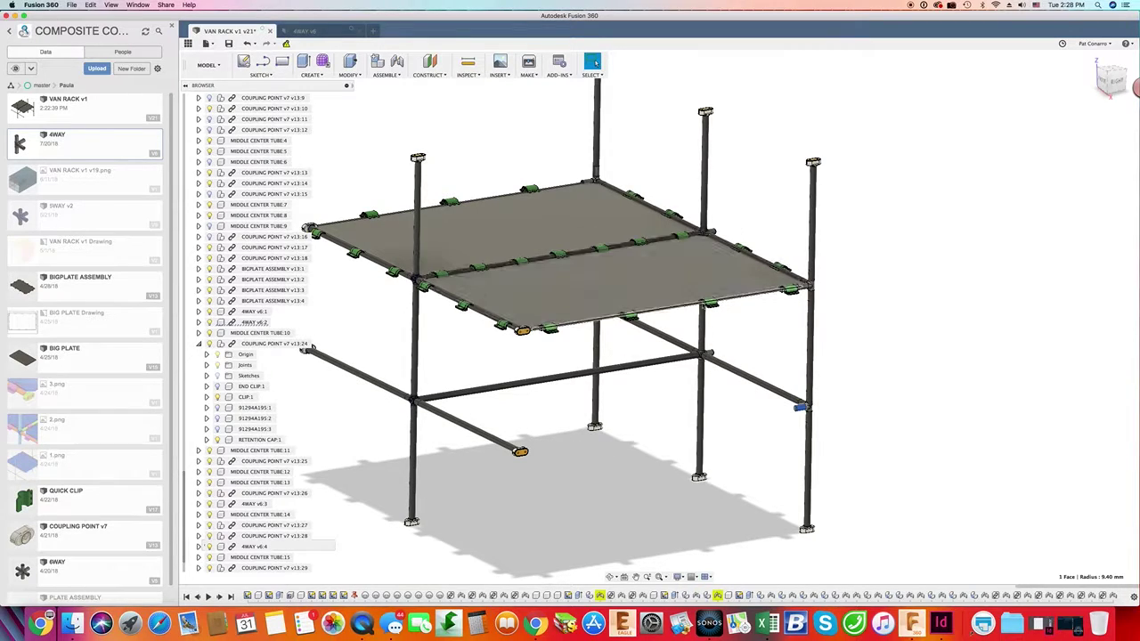
left_click(682, 287)
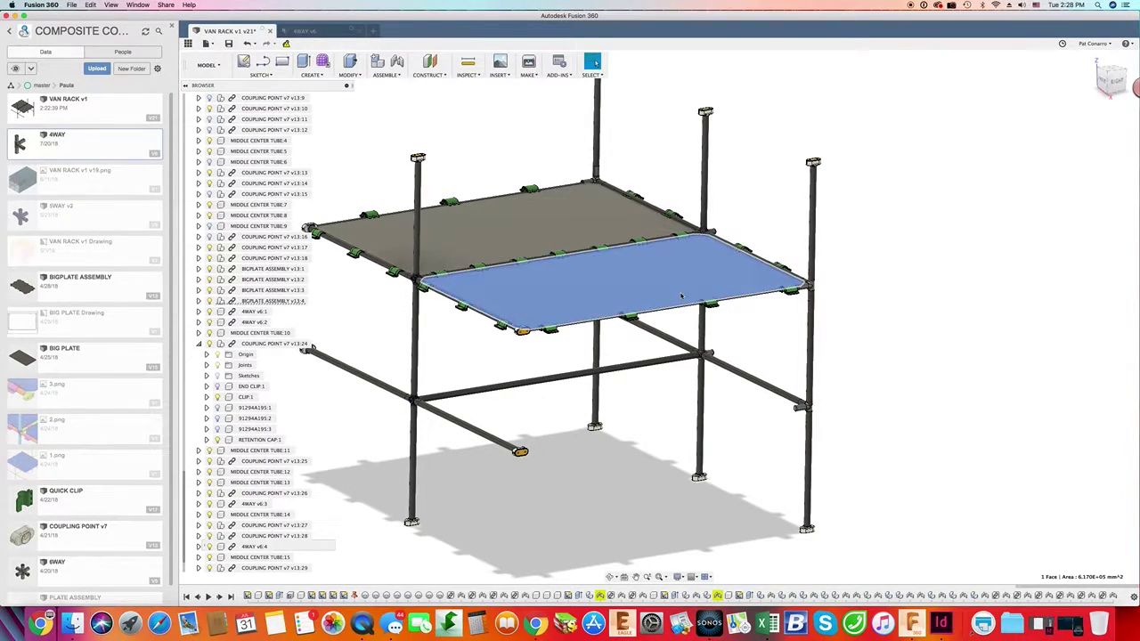
scroll(793, 312, "up", 2)
scroll(786, 336, "down", 3)
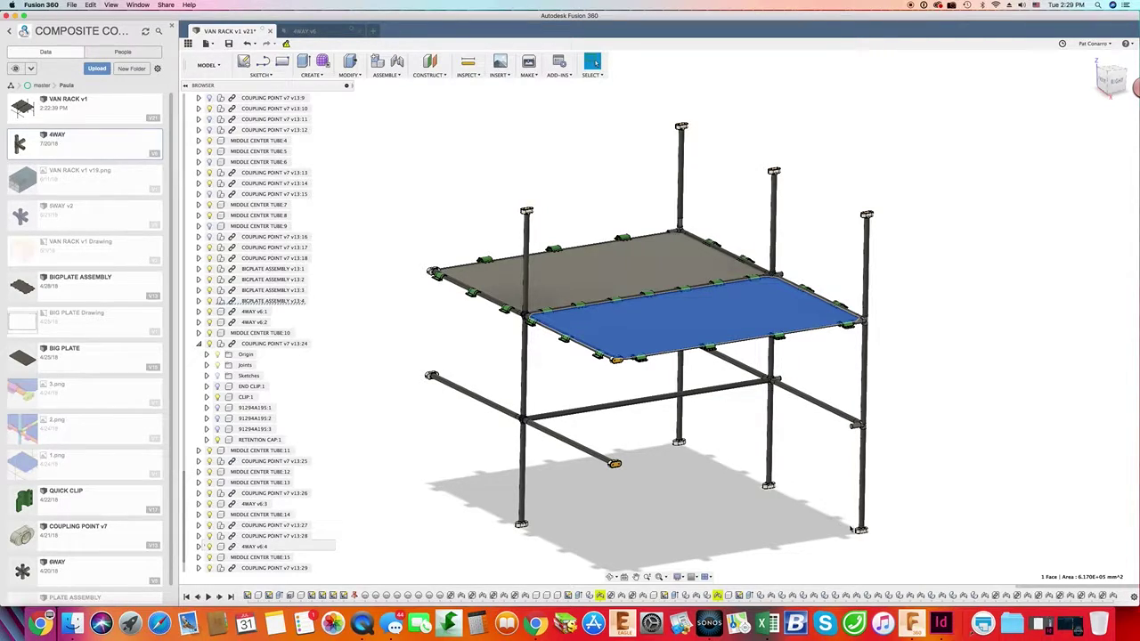
scroll(828, 446, "down", 3)
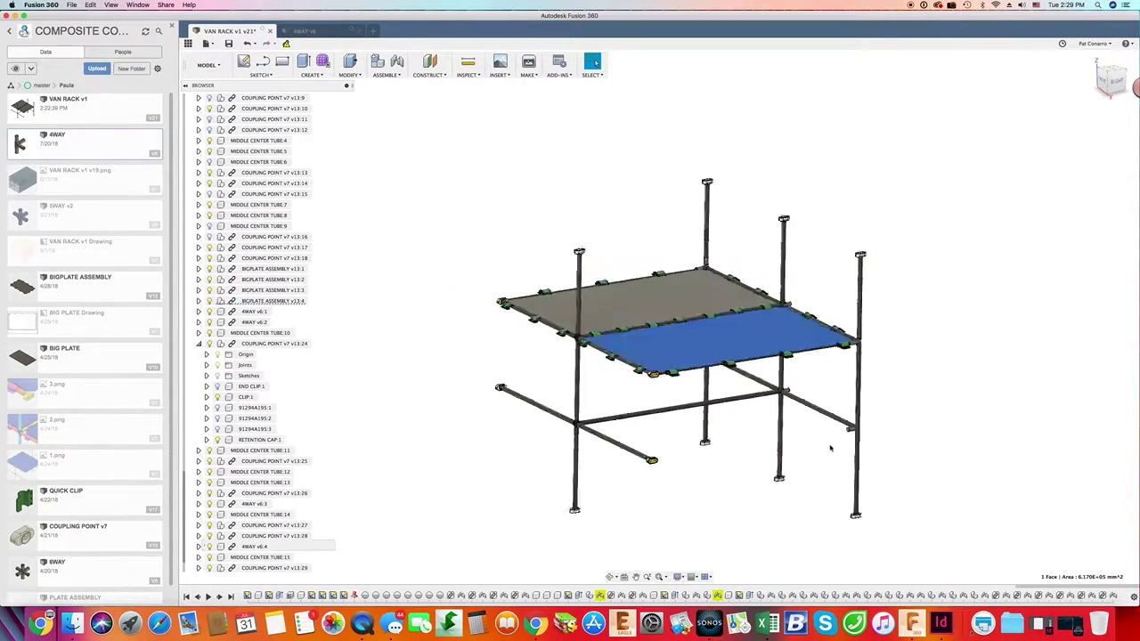
scroll(830, 447, "up", 5)
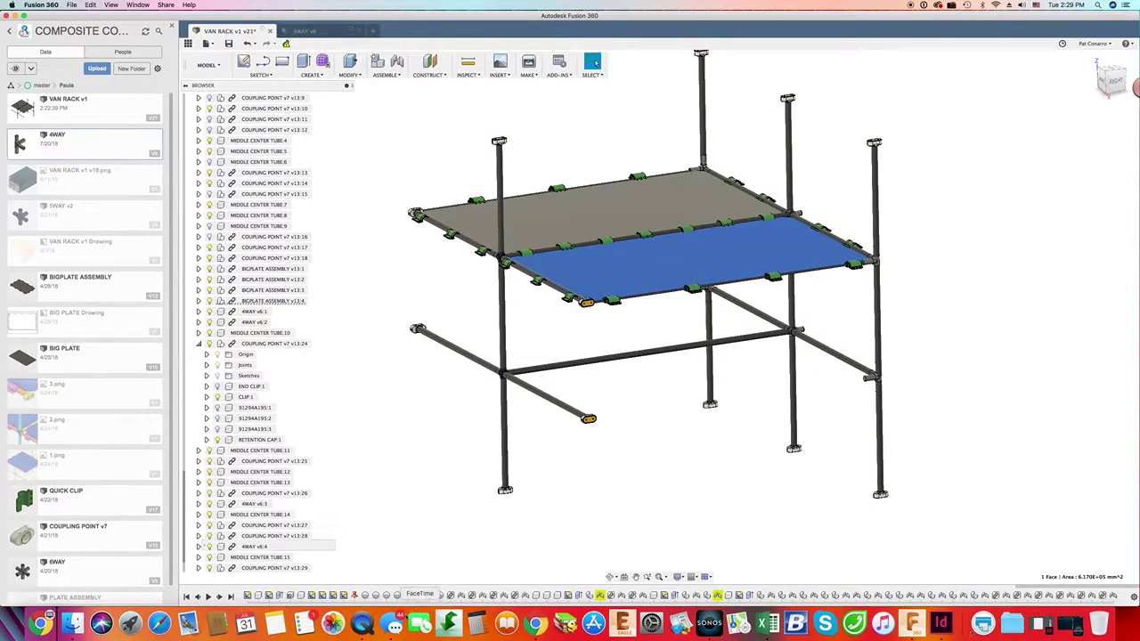
right_click(363, 624)
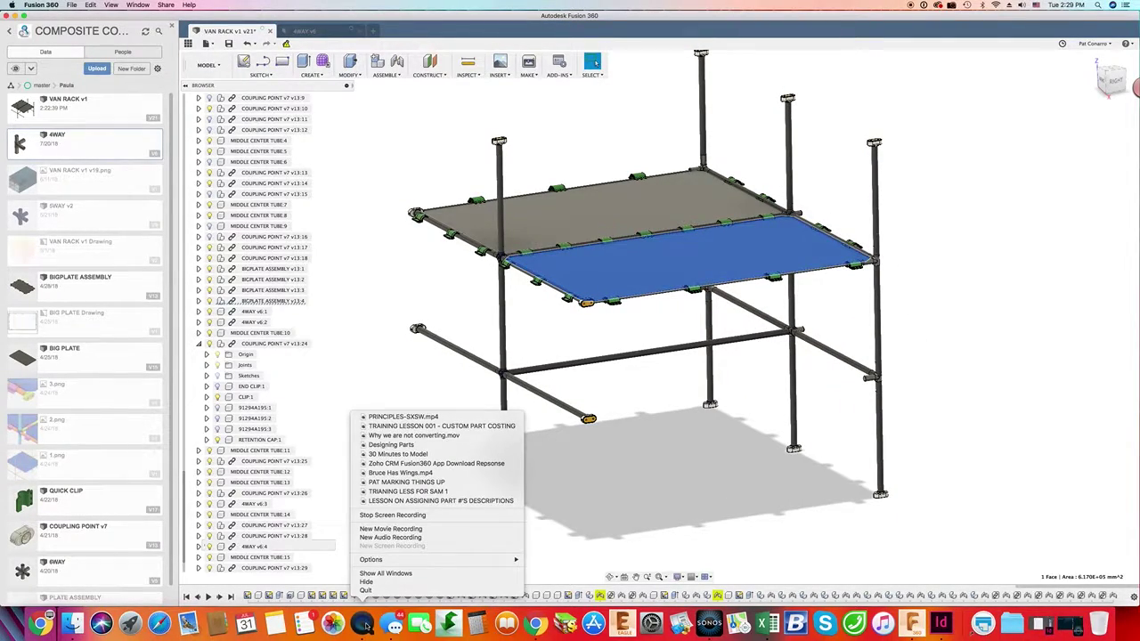